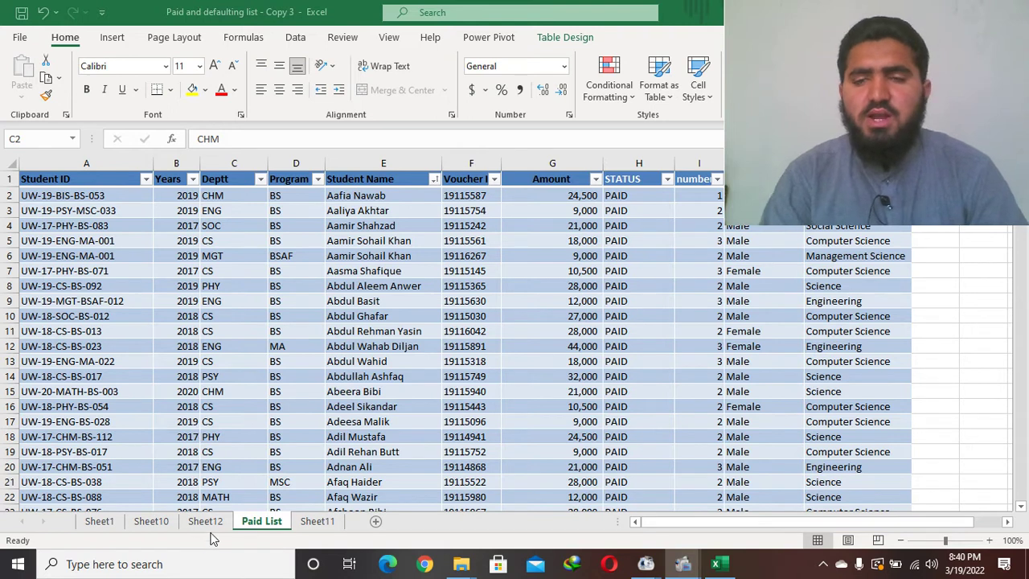
Step: On Sheet10, convert the descriptive statistics range A3:B15 into a table without marking existing headers
click(150, 524)
click(151, 523)
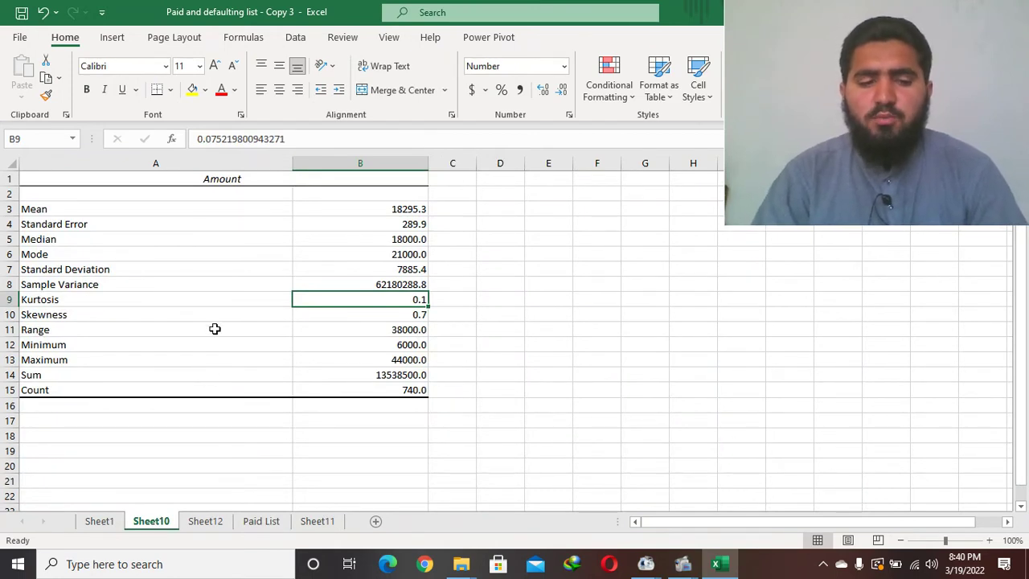
key(ctrl+t)
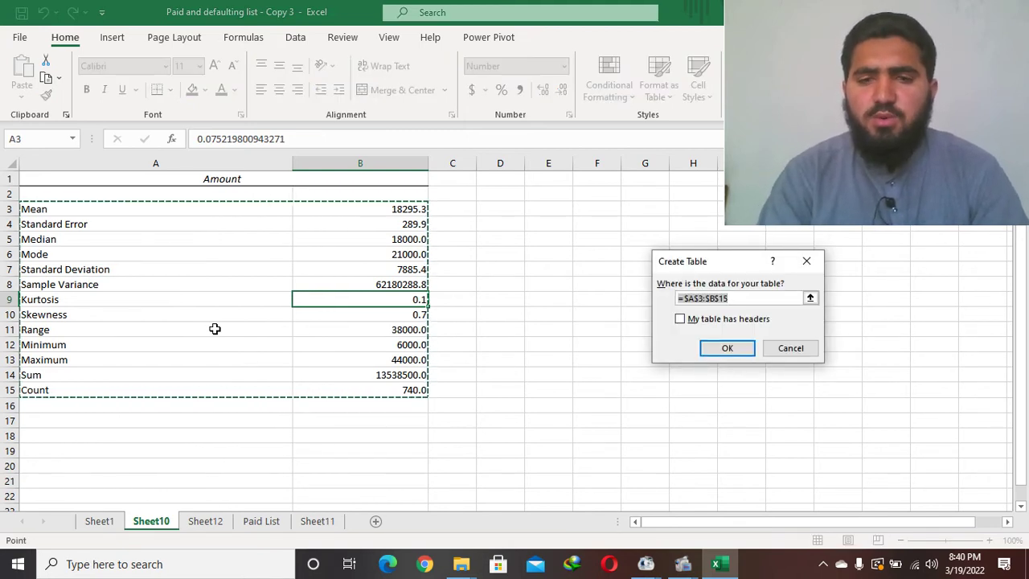
click(726, 348)
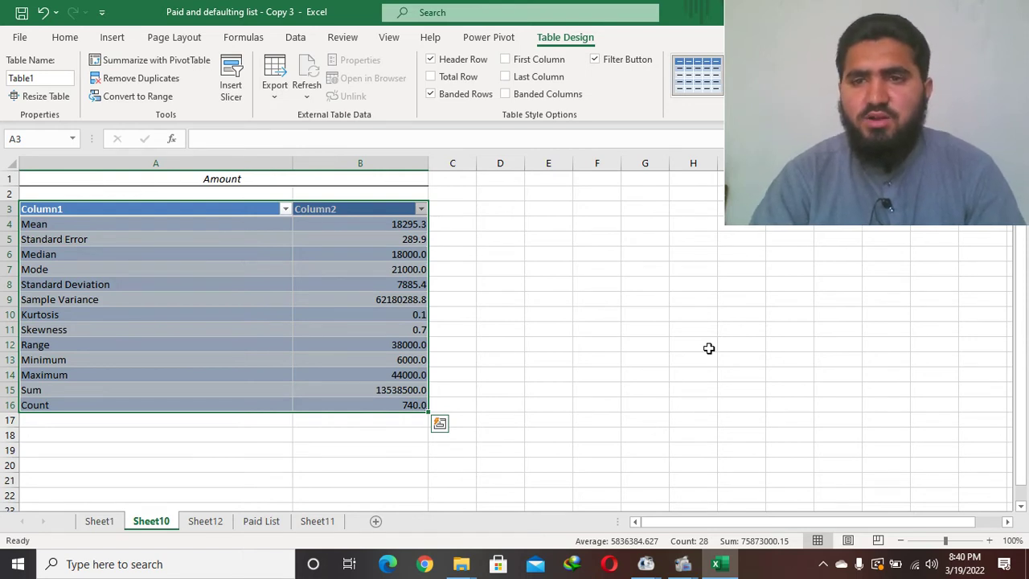
Step: On the Paid List sheet, filter the Years column to show only 2016
click(262, 523)
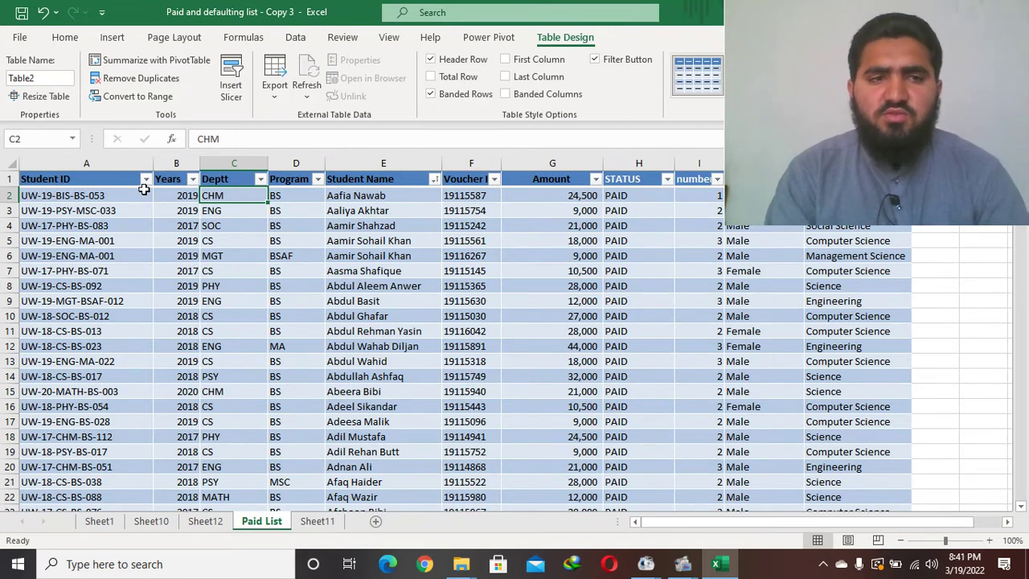
click(192, 179)
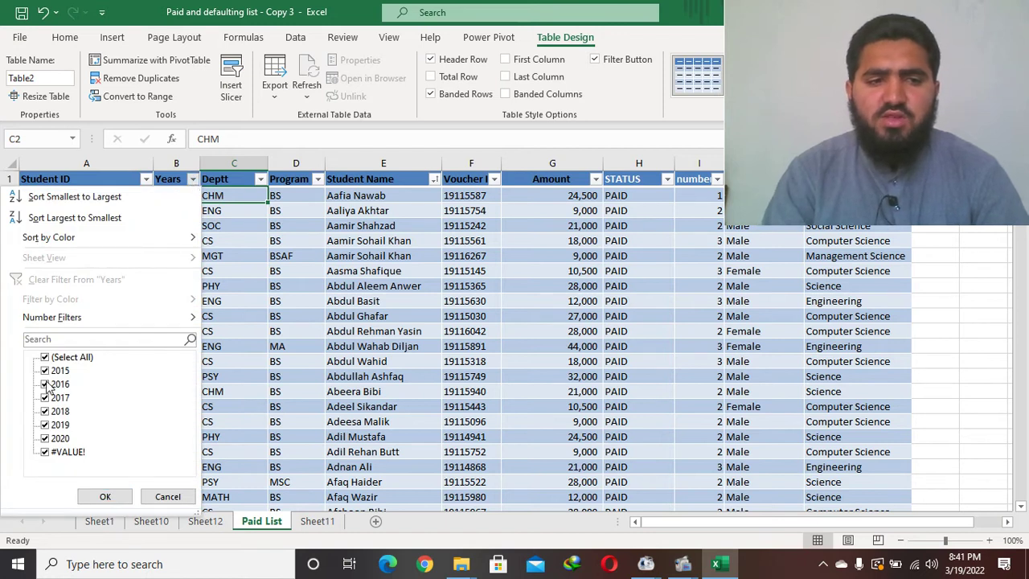
click(45, 358)
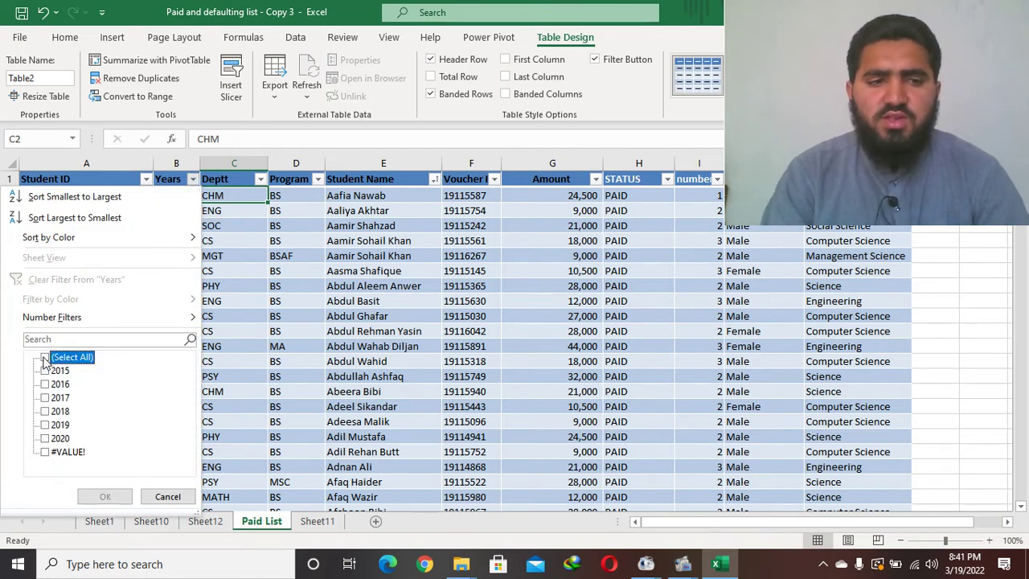
click(45, 384)
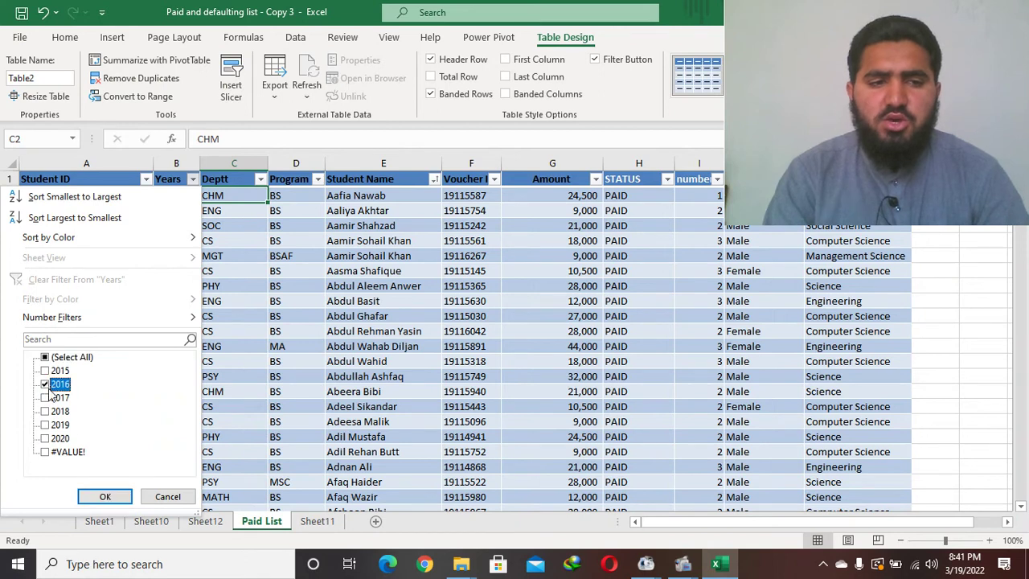
click(102, 496)
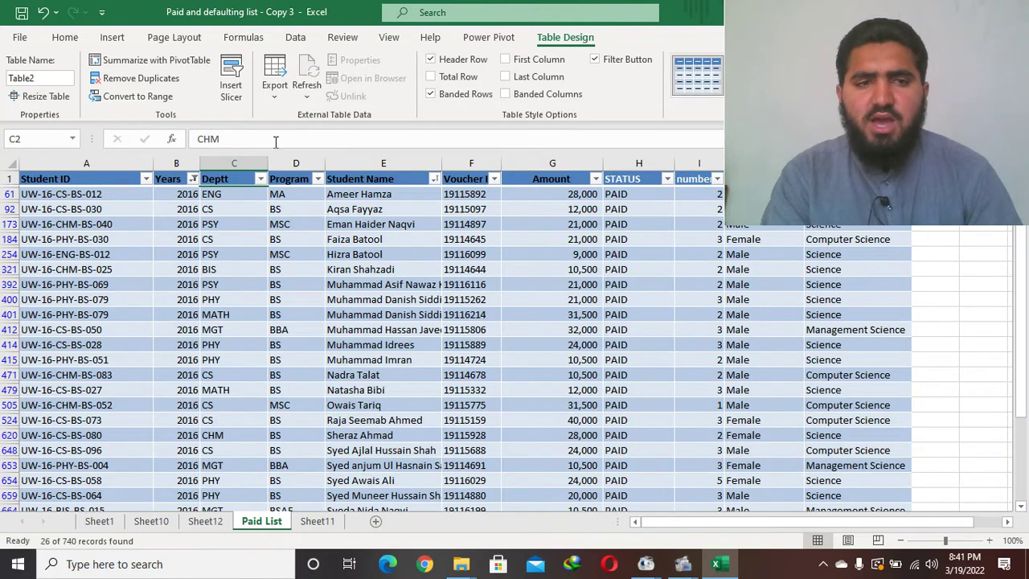
Step: Filter the Deptt column to show only the MATH department
click(260, 178)
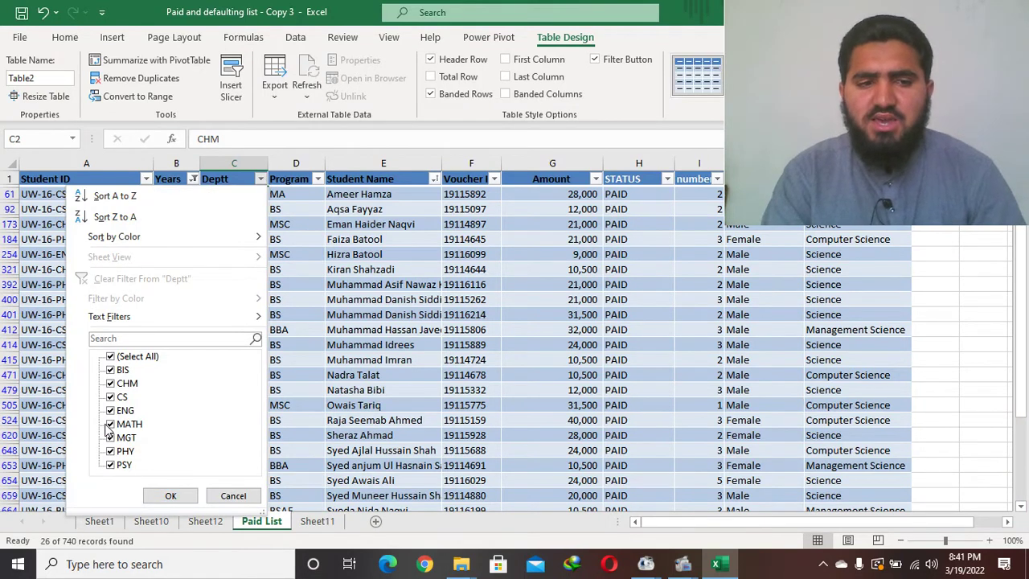
click(111, 359)
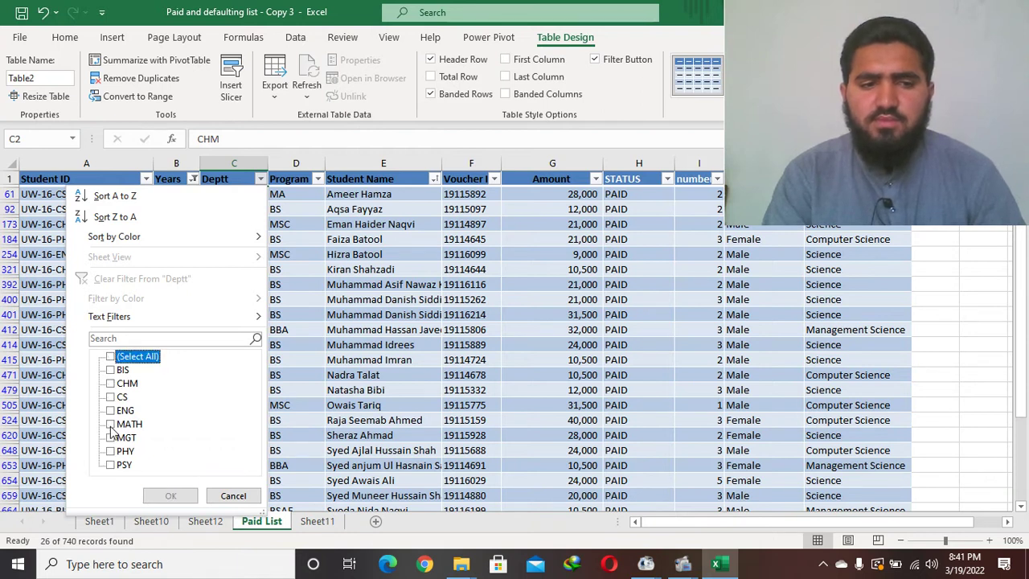
click(111, 426)
click(165, 494)
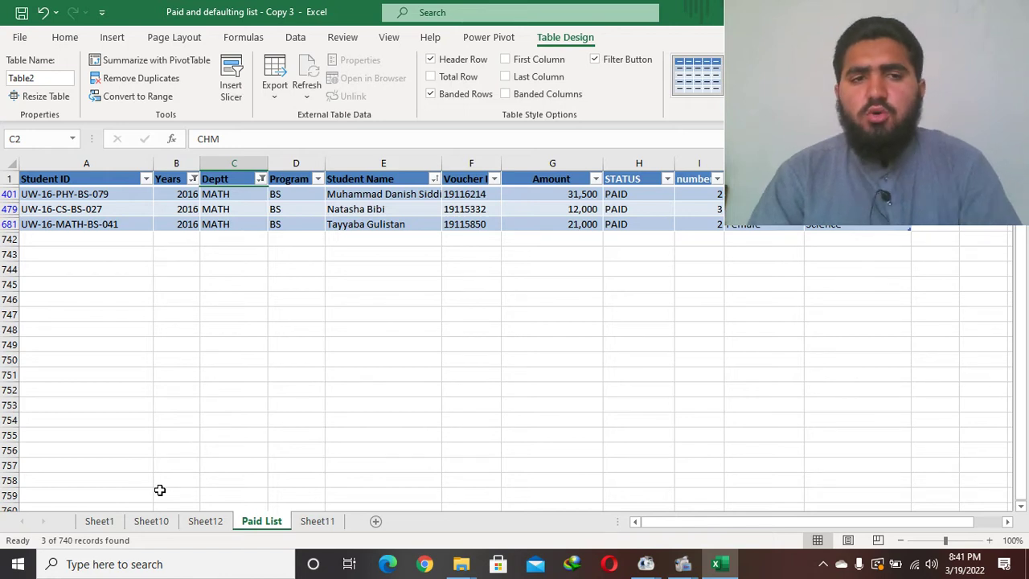
Step: Remove the Years and Deptt filters by selecting all values again in both columns
click(192, 179)
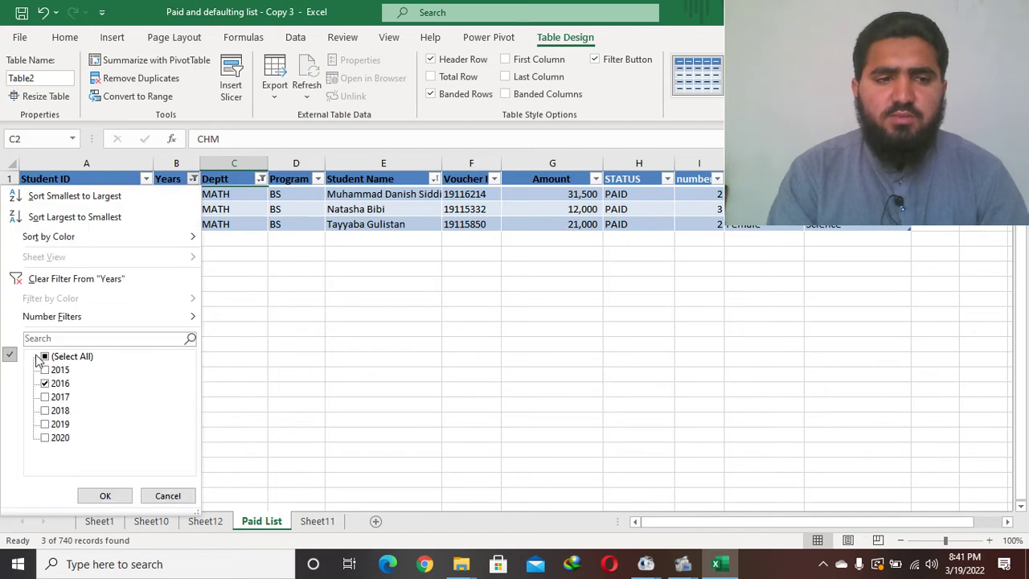
click(44, 357)
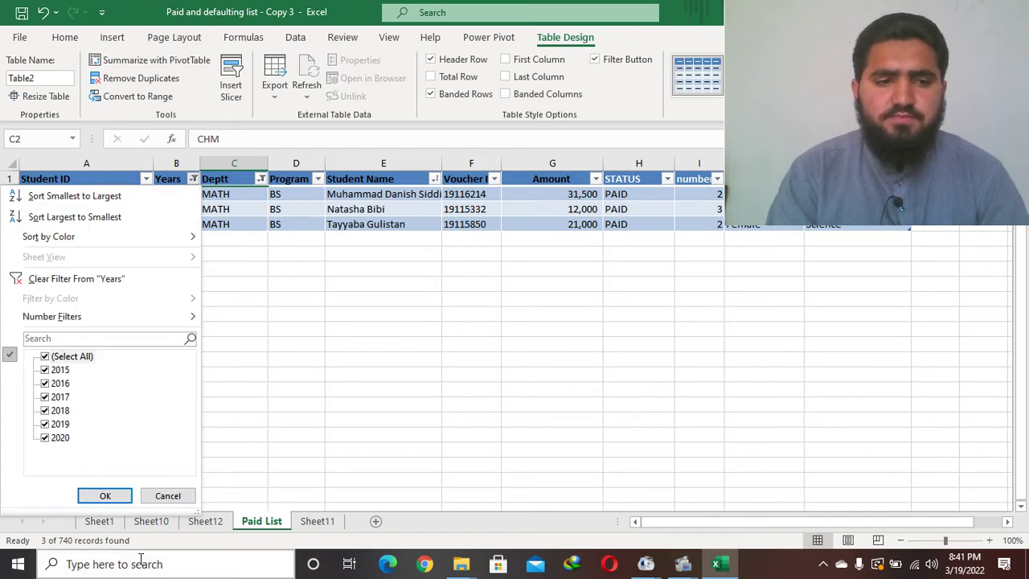
click(105, 495)
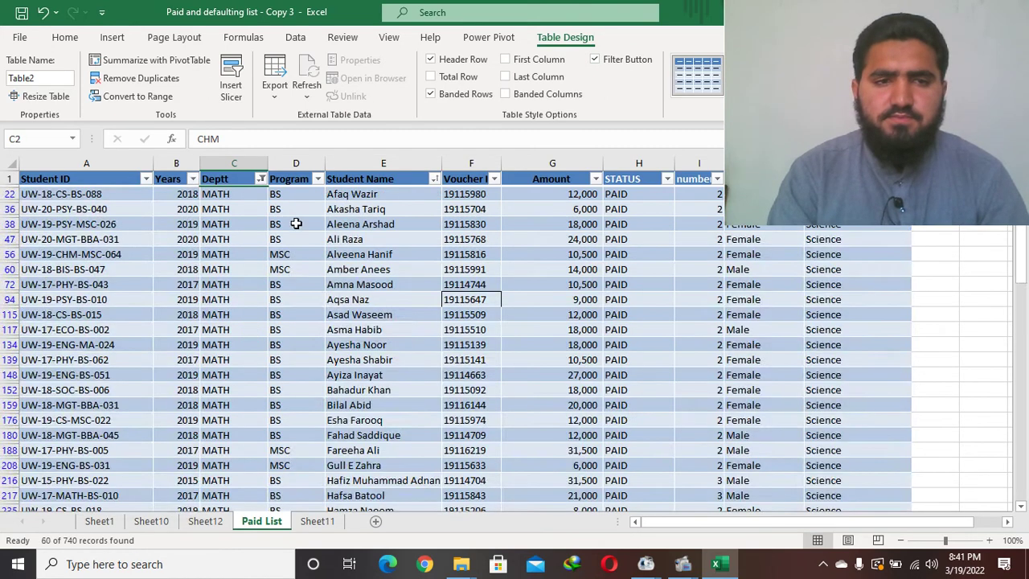
click(261, 178)
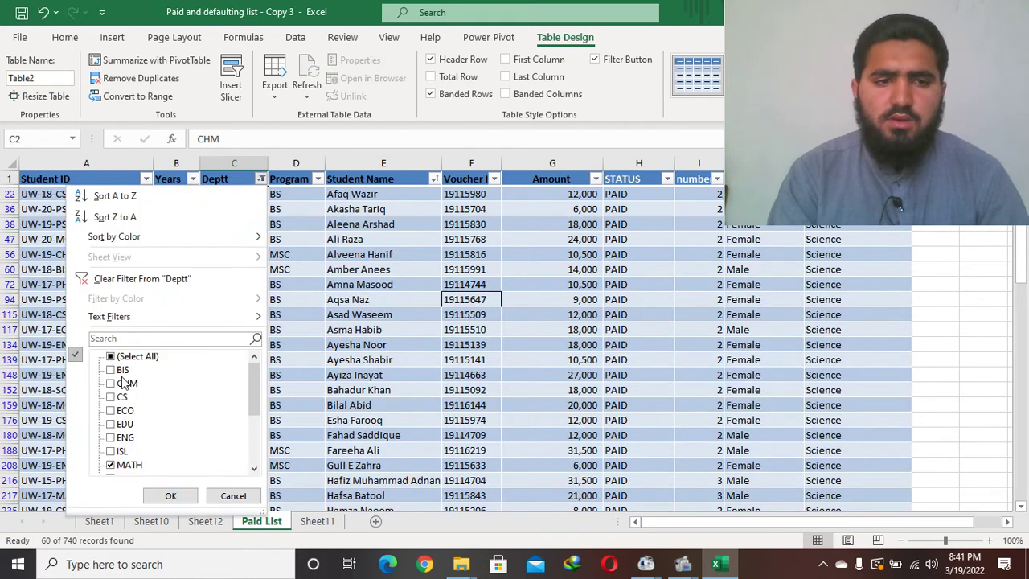
click(110, 357)
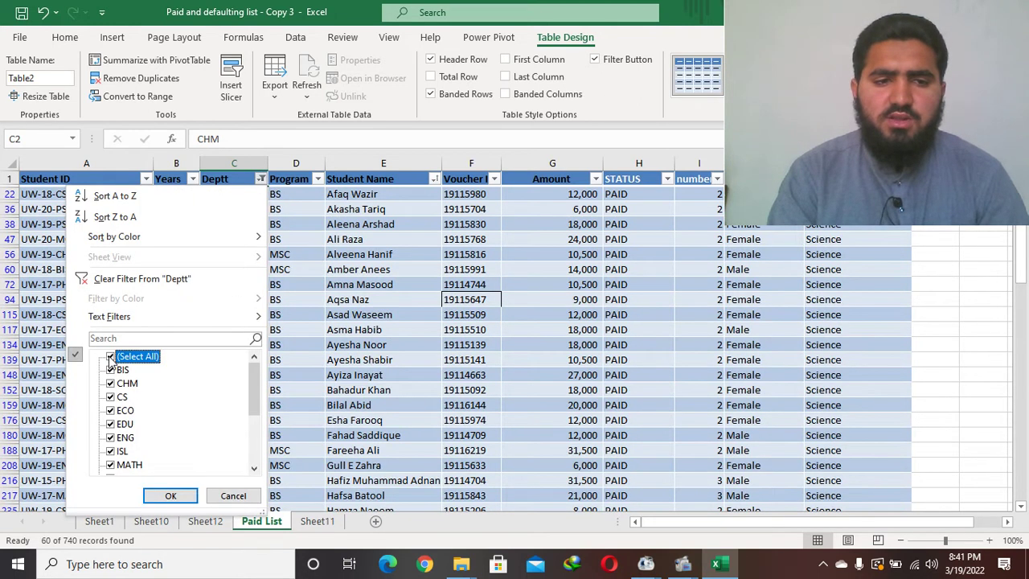
click(170, 495)
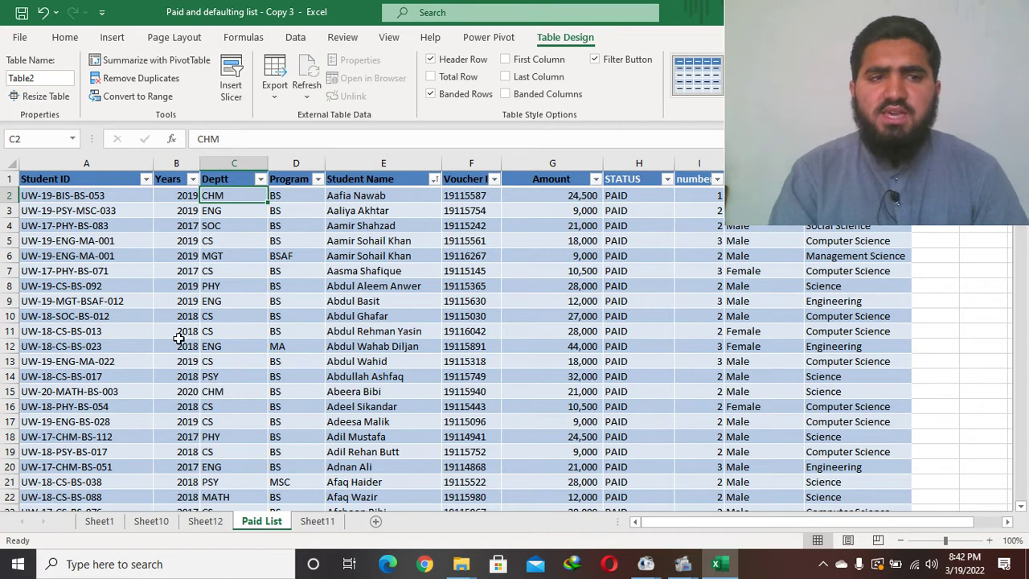
click(112, 37)
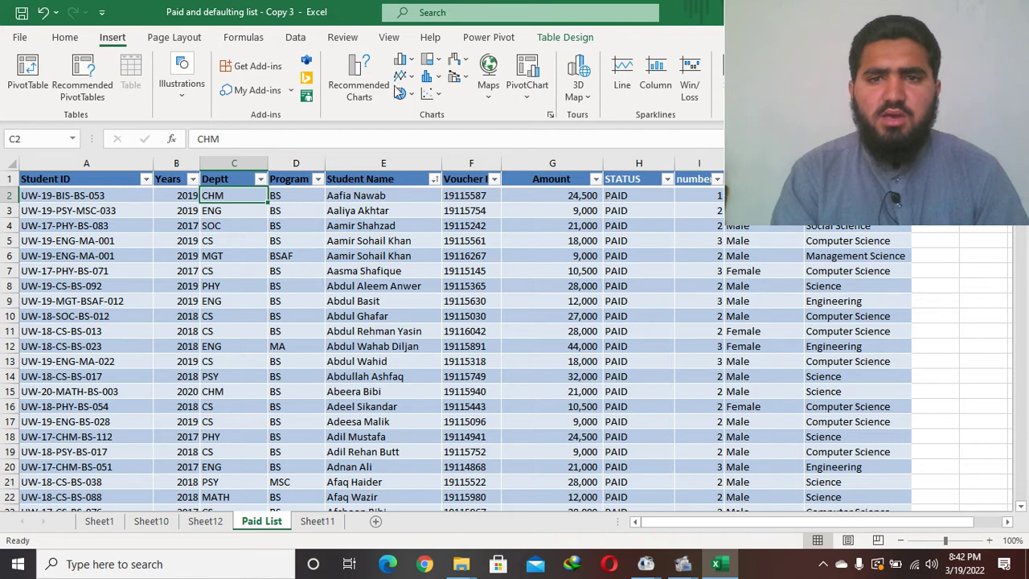
click(562, 38)
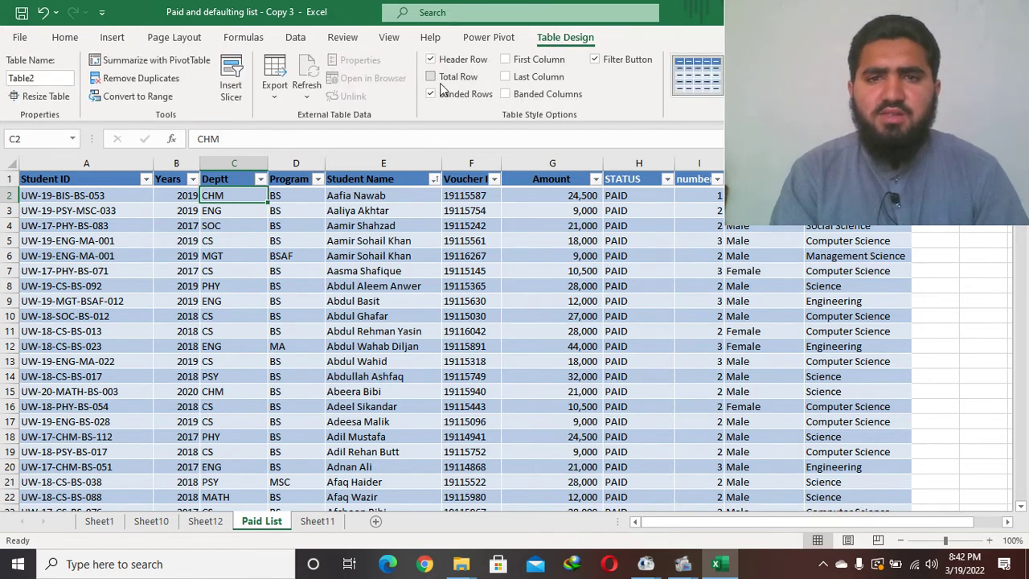
click(230, 85)
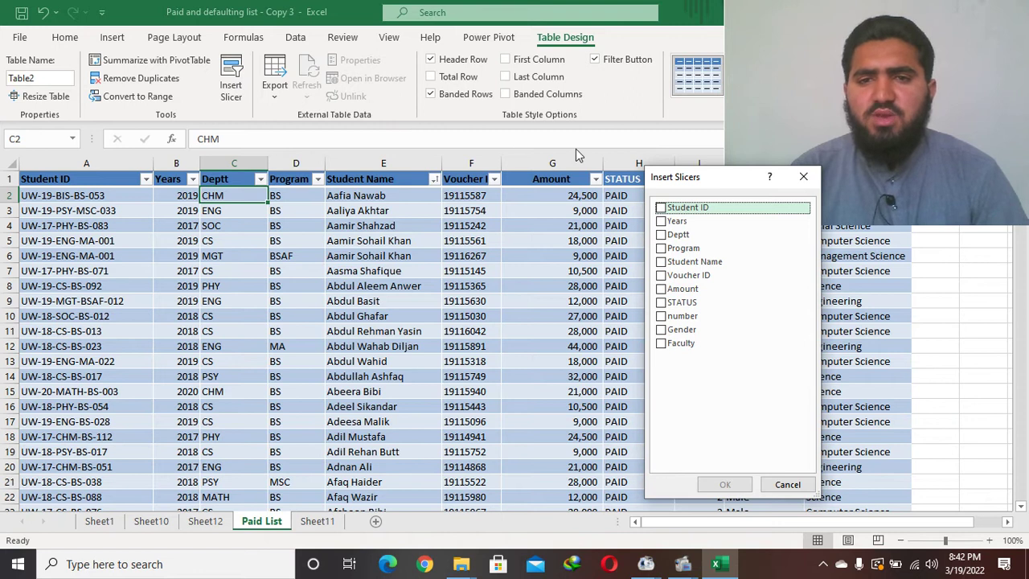
click(803, 176)
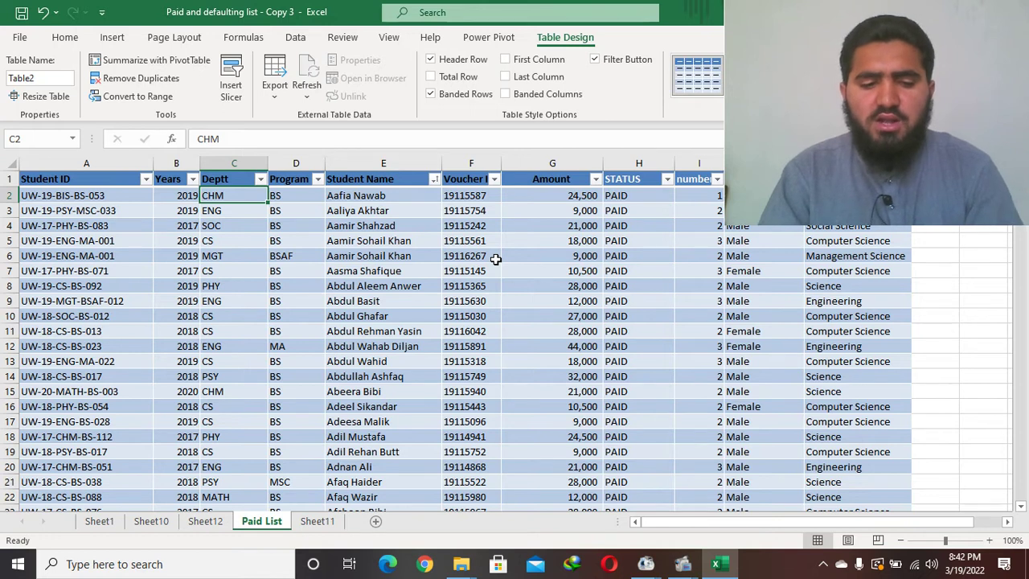
Step: Insert slicers for the Years, Deptt and Gender fields of the Paid List table
key(alt)
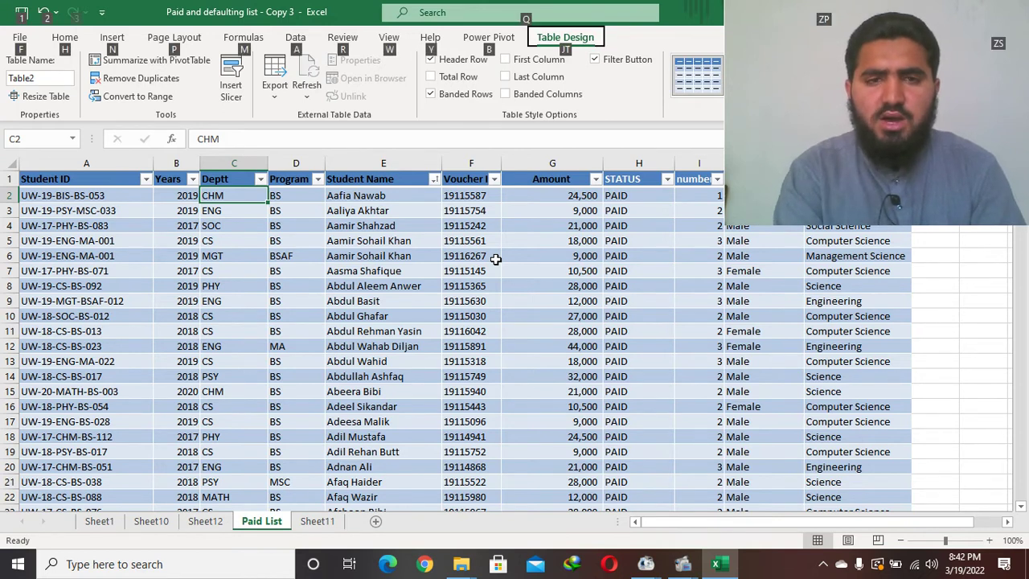
key(n)
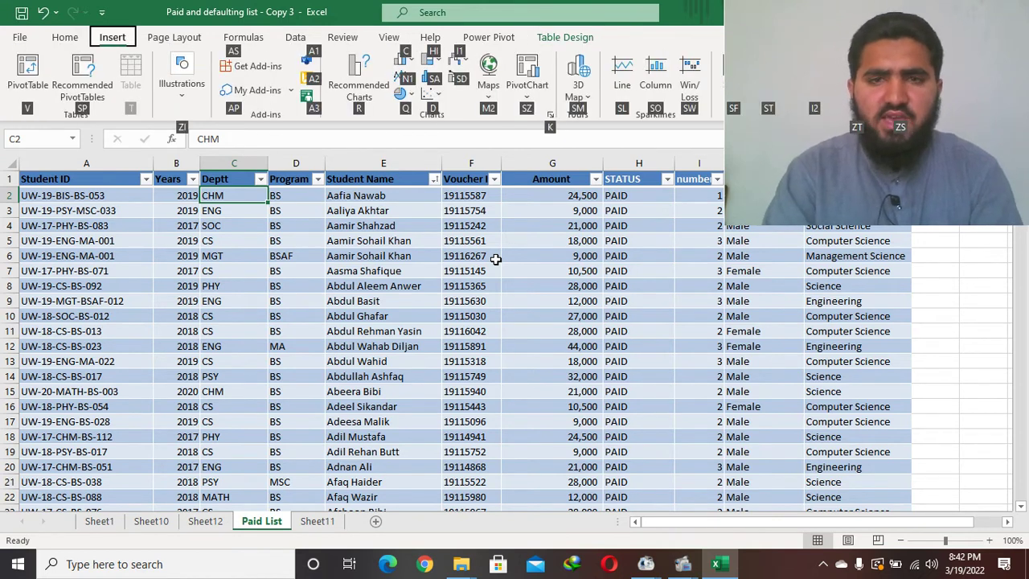
key(s)
key(f)
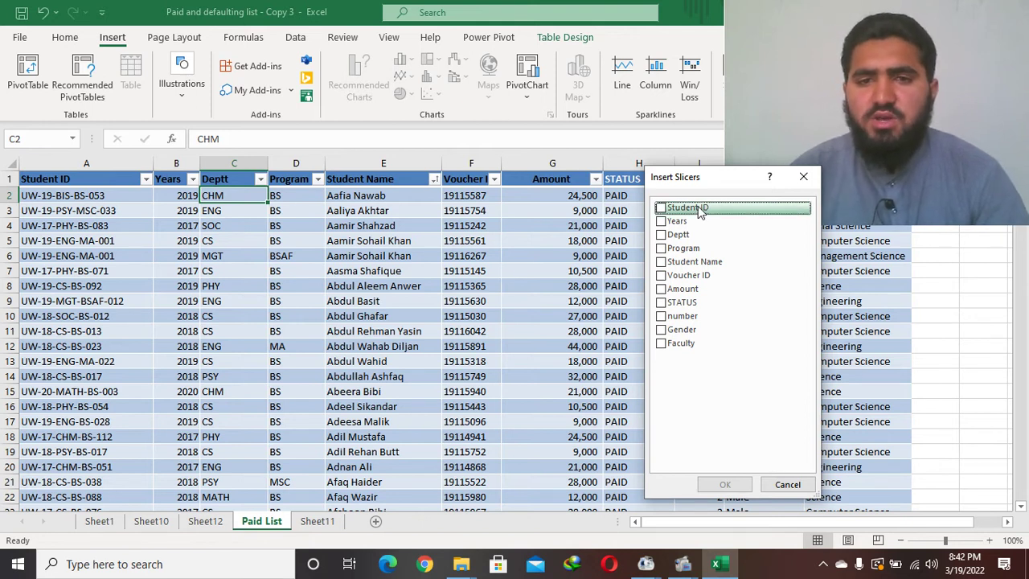
click(660, 222)
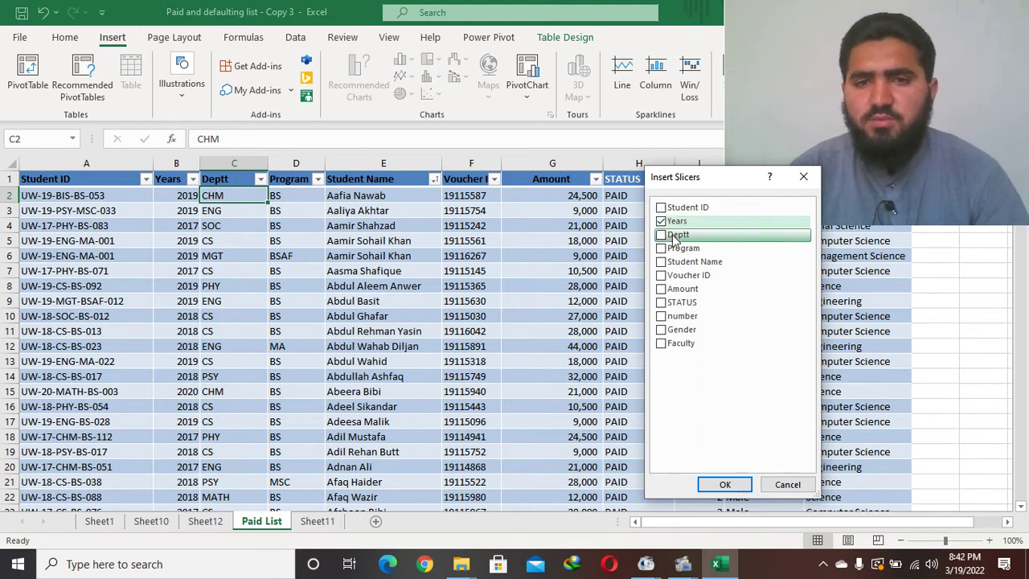
click(661, 234)
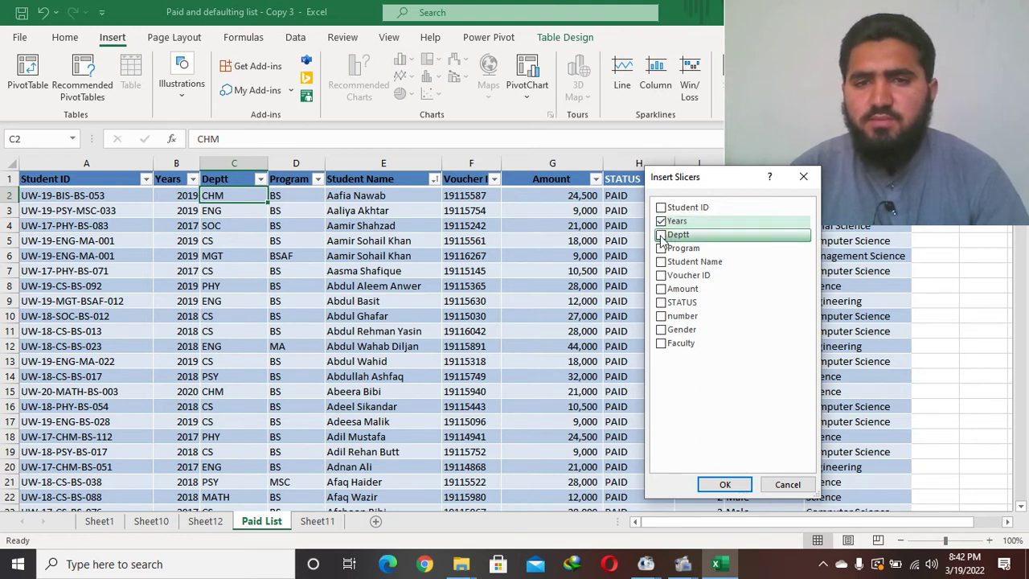
click(662, 332)
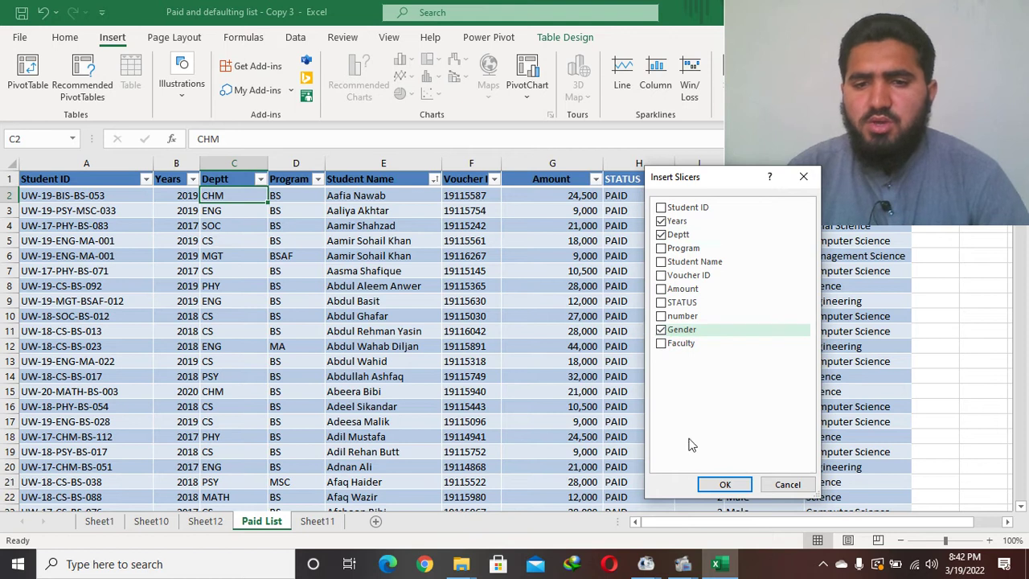
click(719, 485)
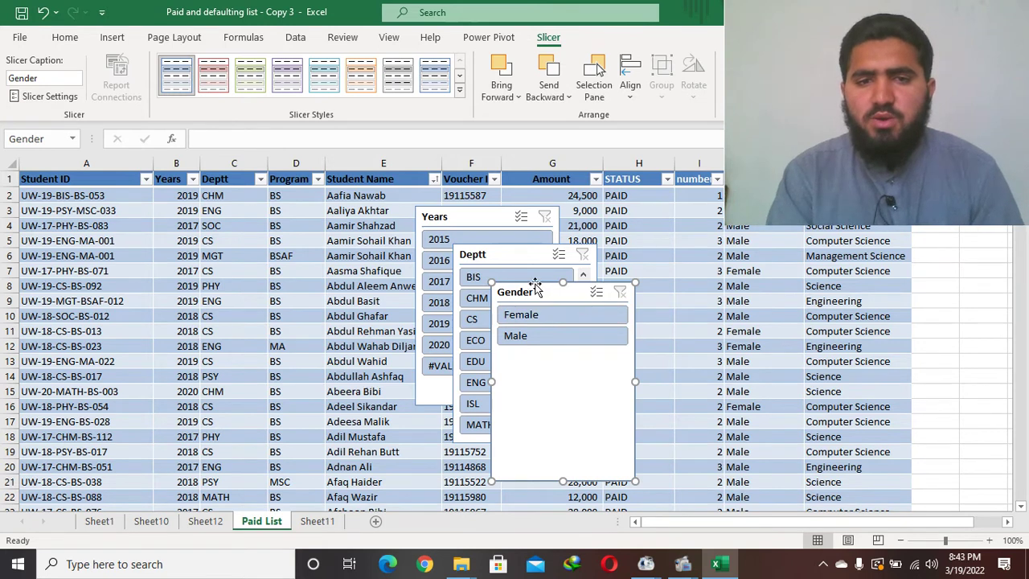
Step: Shorten the Gender slicer to fit its two options and arrange it above the Years and Deptt slicers, placed side by side over the table's last columns
drag(537, 290, 827, 265)
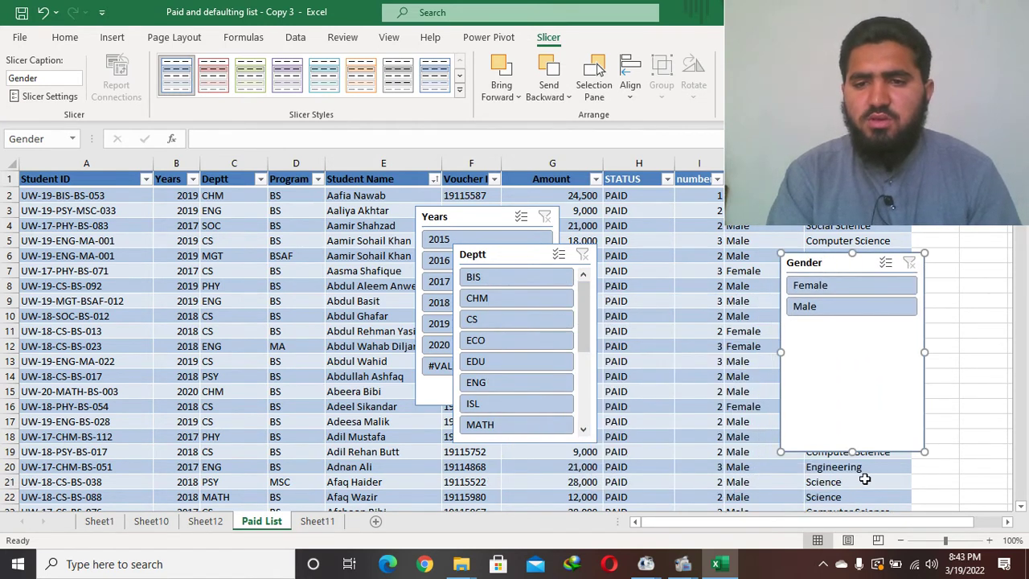
drag(842, 381, 840, 323)
drag(486, 256, 874, 328)
drag(842, 266, 840, 244)
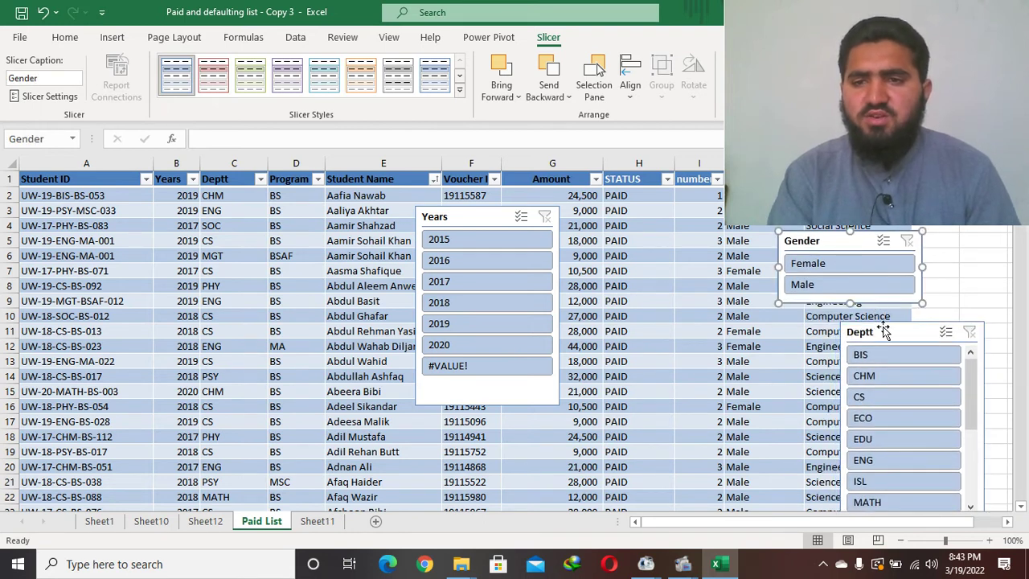
drag(880, 332, 879, 323)
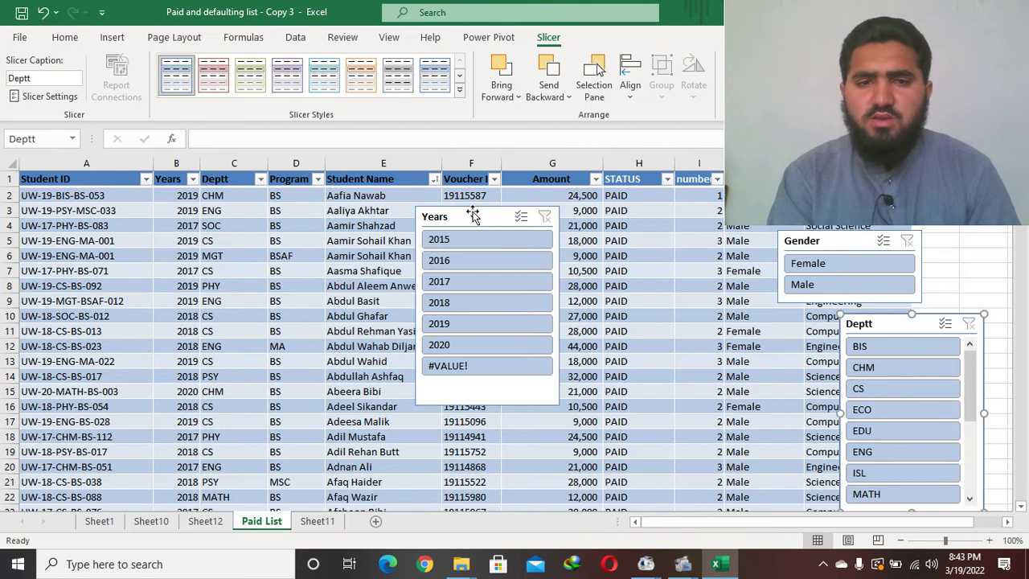
drag(473, 216, 739, 328)
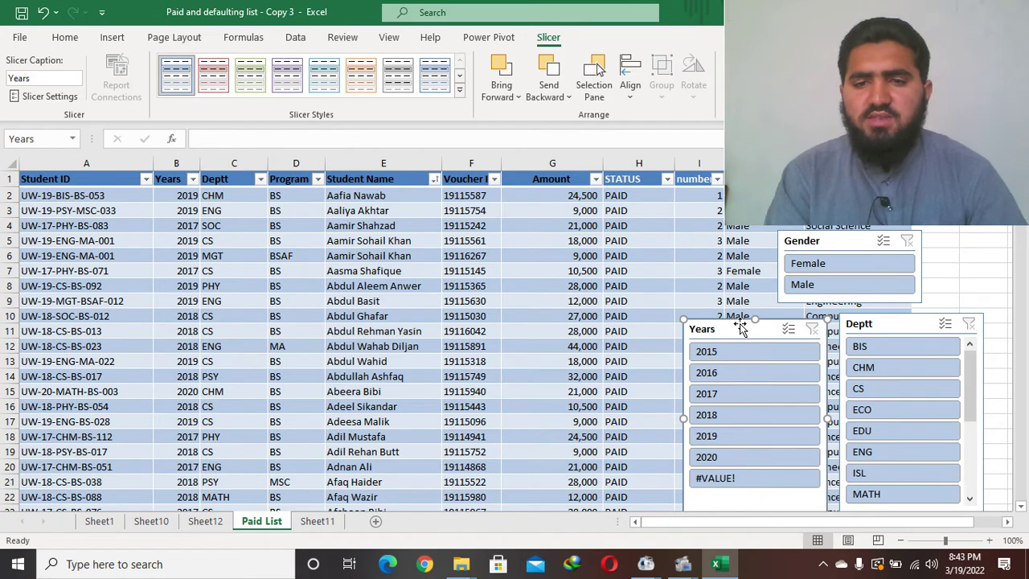
Step: Use the slicers to filter the table to year 2018, gender Male and department CHM
click(747, 422)
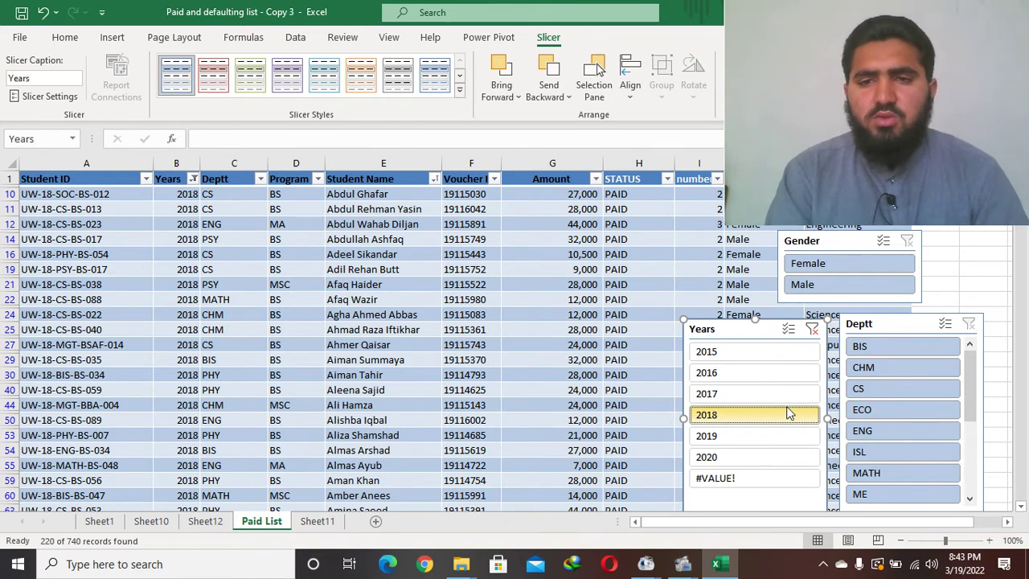
click(819, 292)
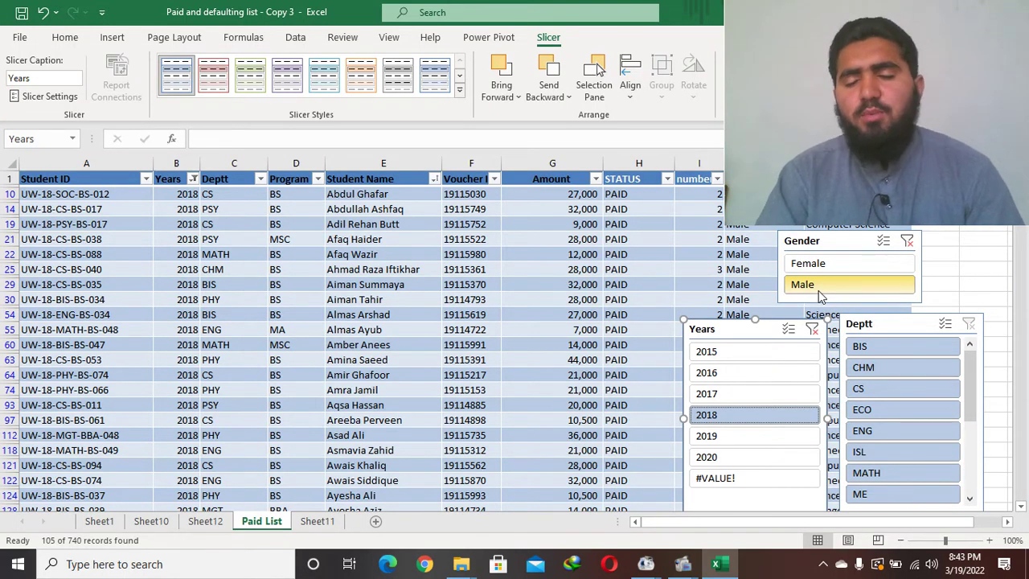
click(895, 370)
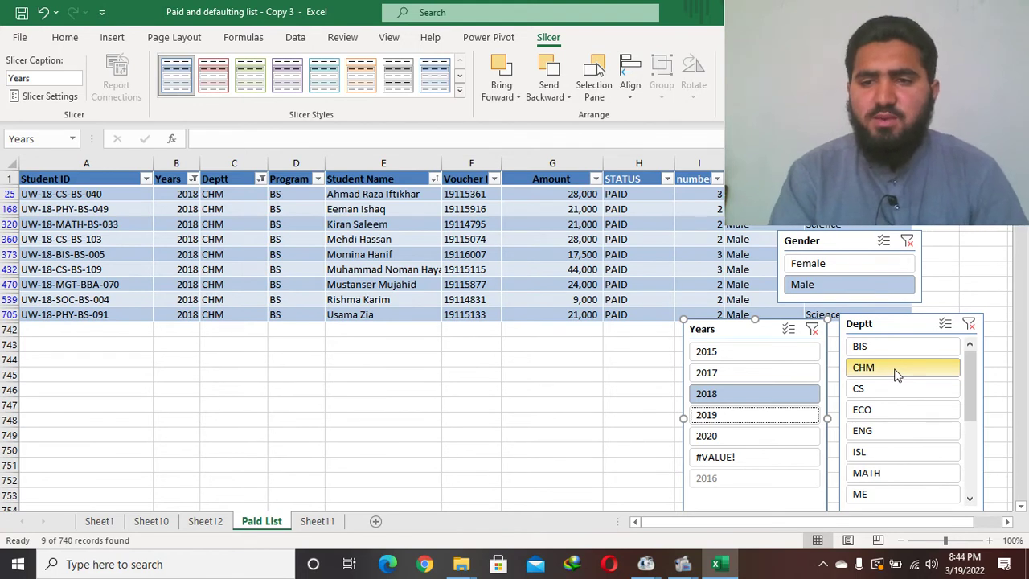
Step: Use the slicers to switch the table filter to department ENG and year 2015
click(899, 430)
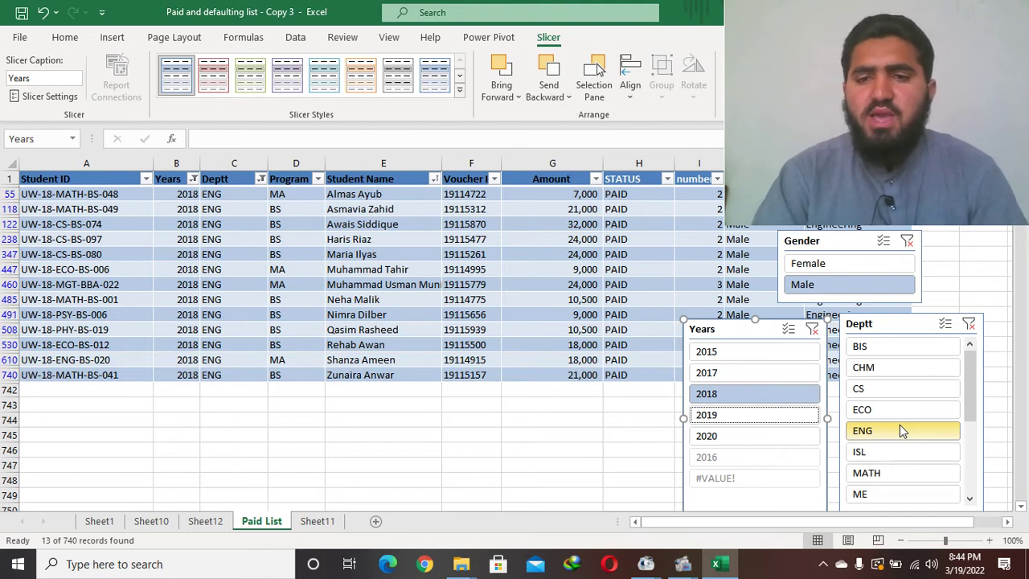
click(774, 350)
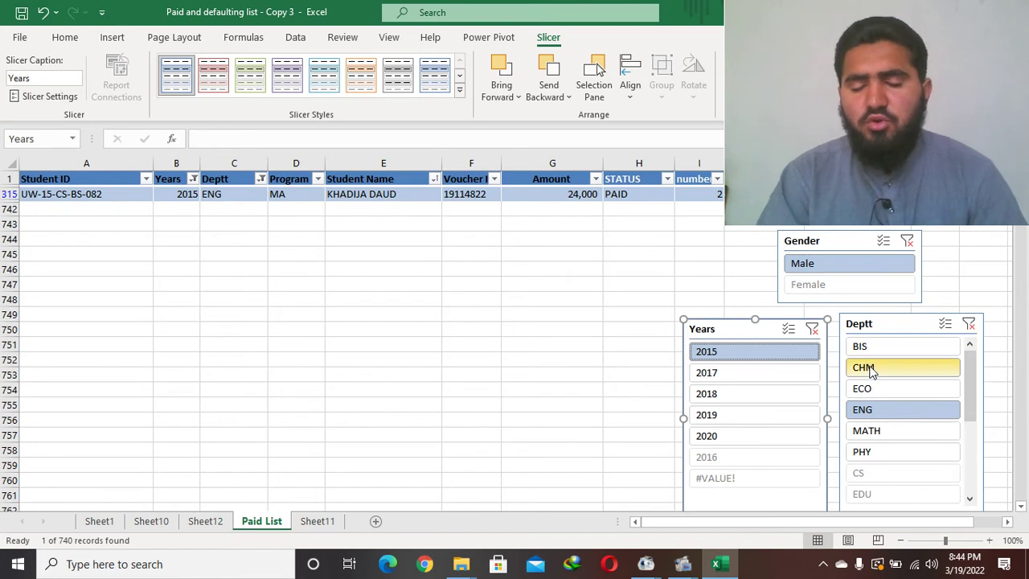
Step: Clear the filters of the Years, Deptt and Gender slicers
click(812, 330)
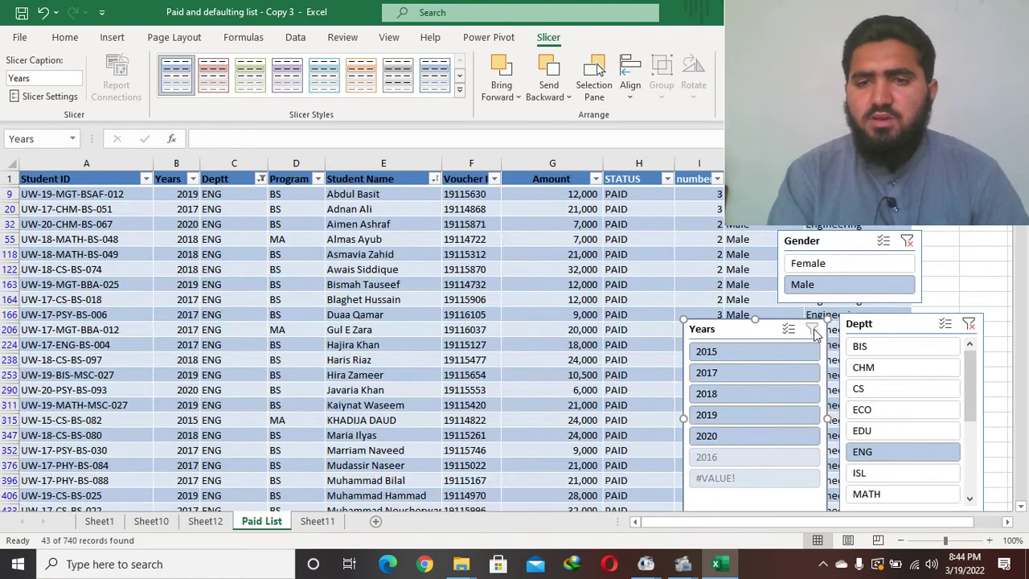
click(968, 325)
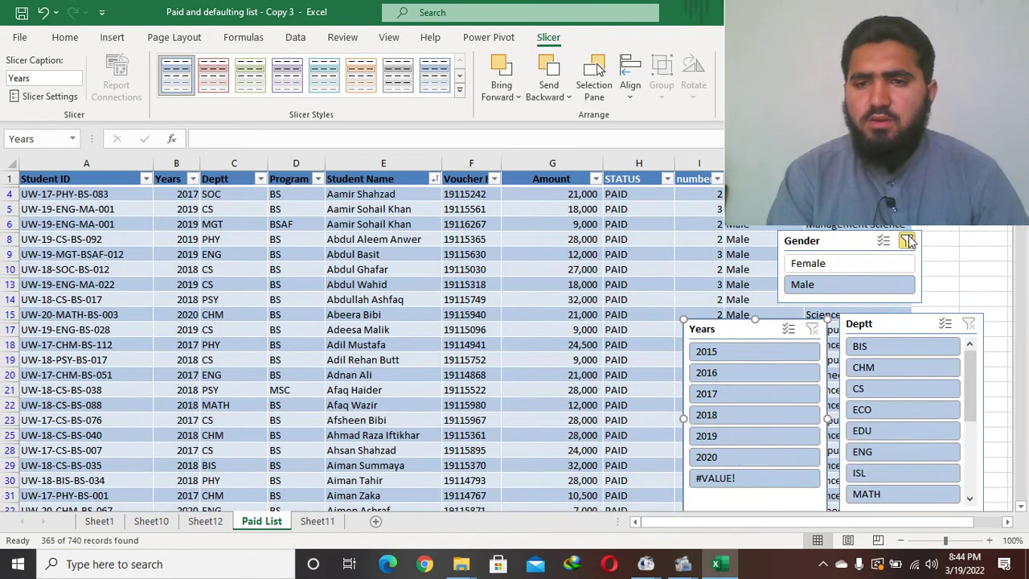
click(907, 241)
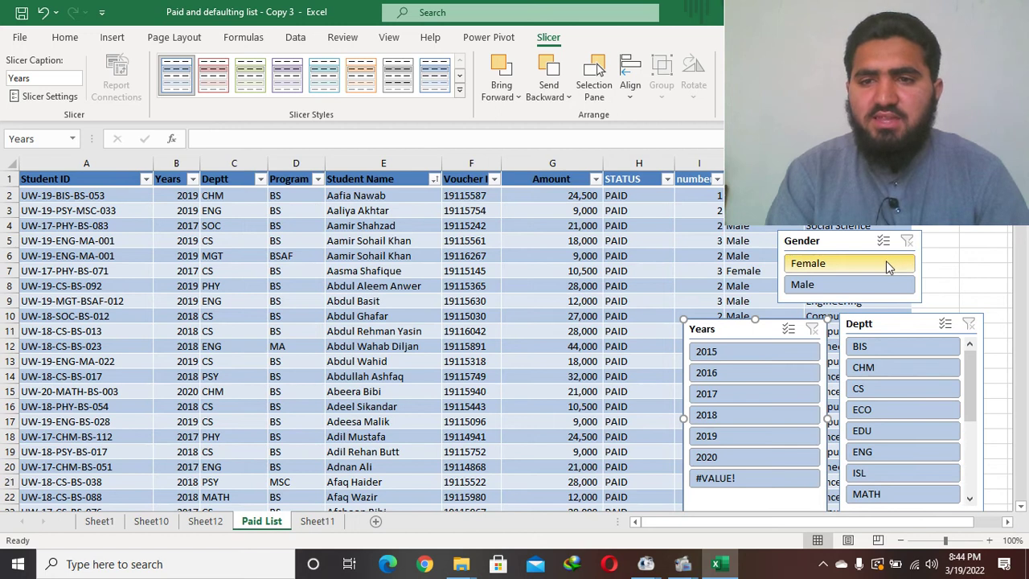
Step: Use the slicers to filter the table to gender Female, year 2019 and department MATH
click(887, 265)
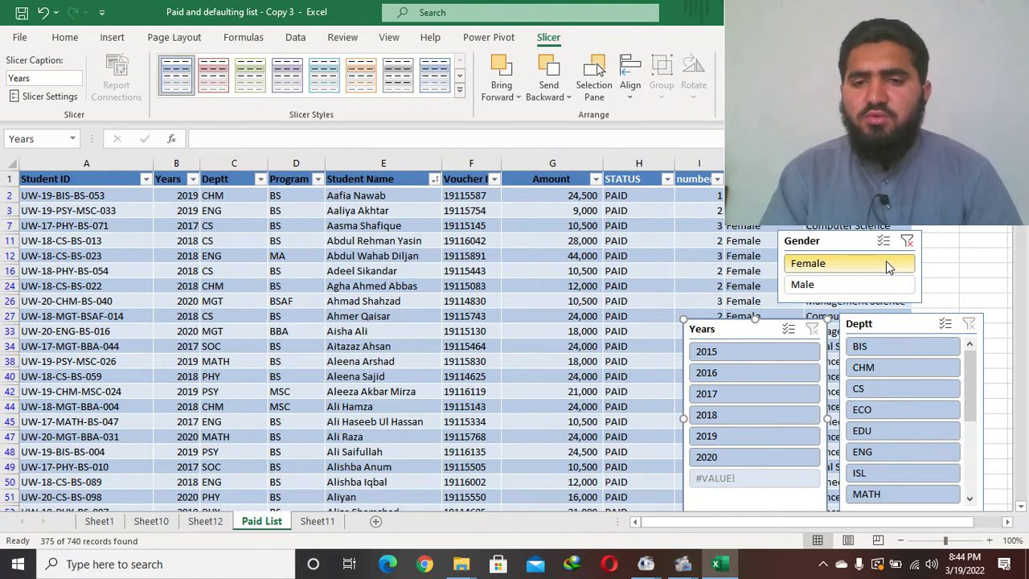
click(796, 436)
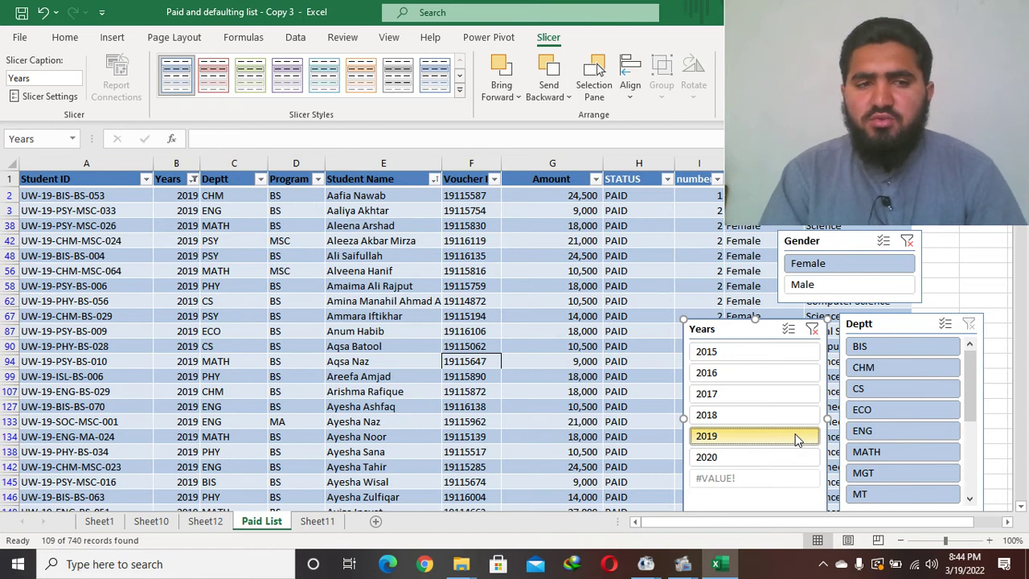
click(903, 450)
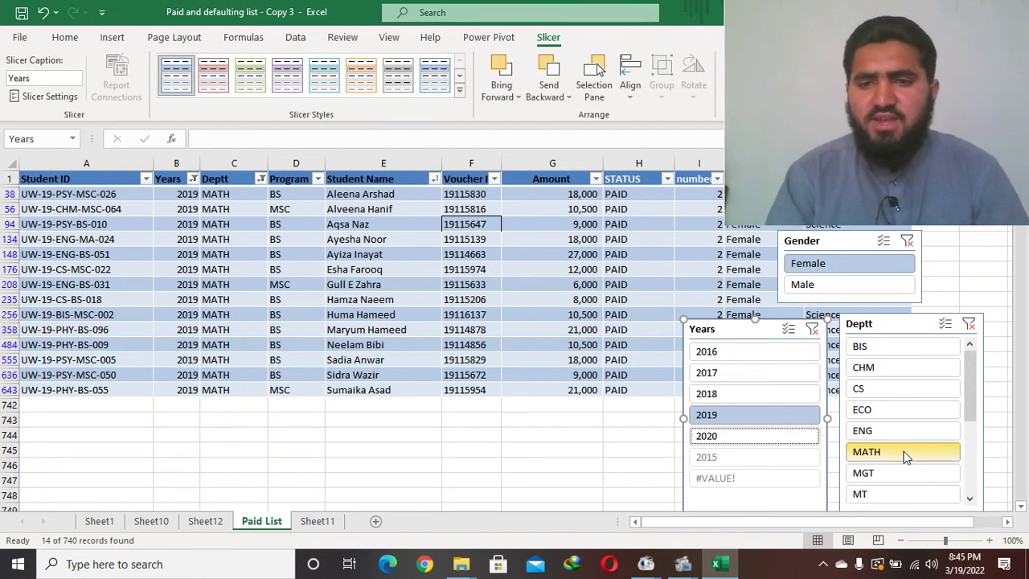
Step: Clear the Years and Gender slicer filters and select the Deptt slicer
click(814, 329)
click(978, 328)
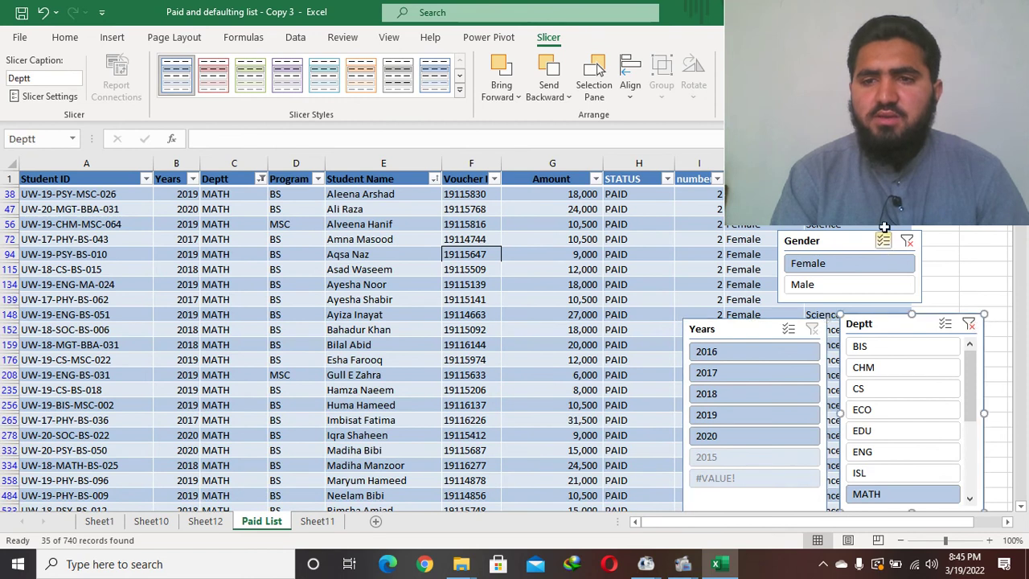
click(908, 241)
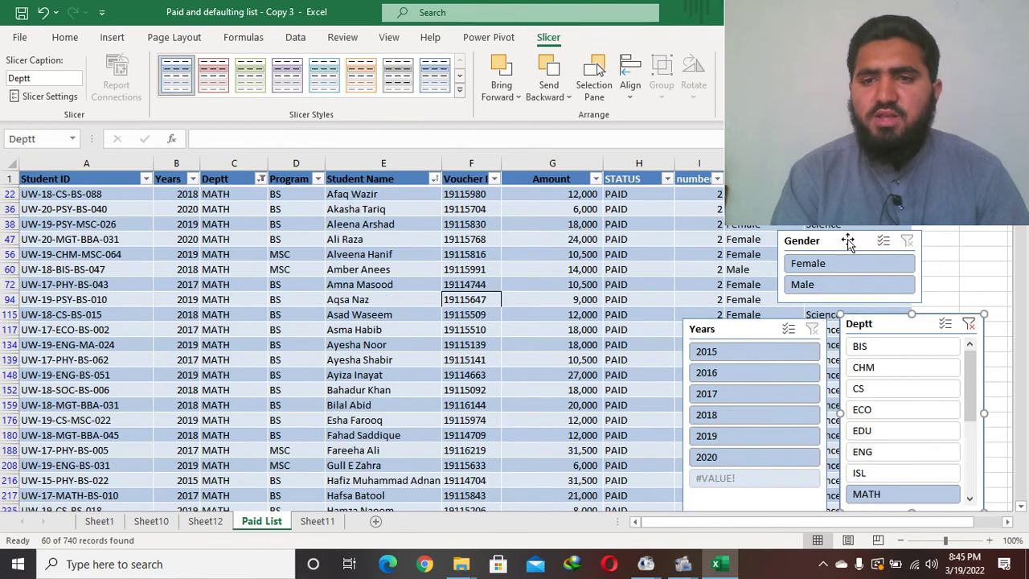
Step: Delete the Gender, Deptt and Years slicers from the Paid List sheet
click(848, 241)
key(Delete)
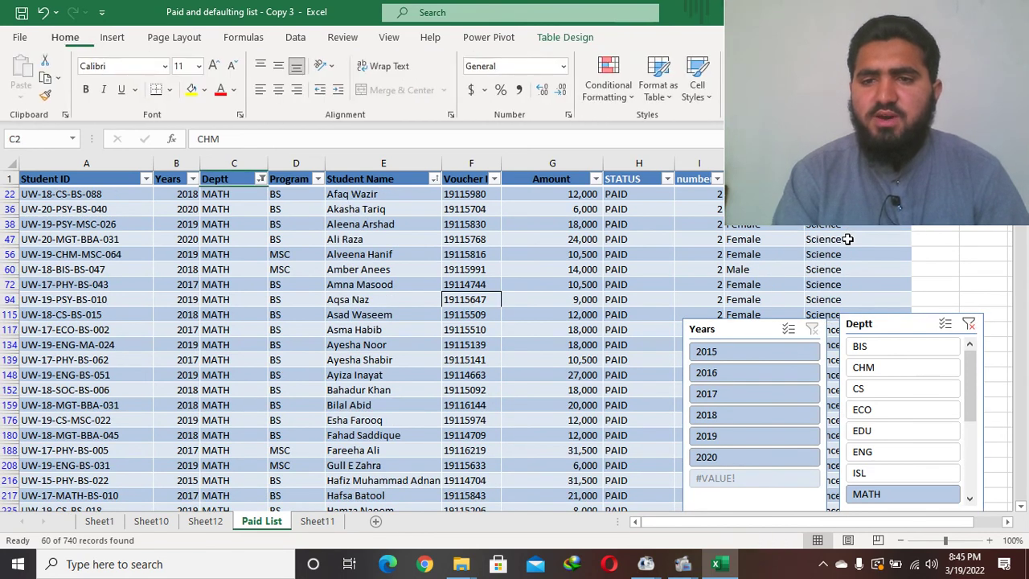
click(890, 328)
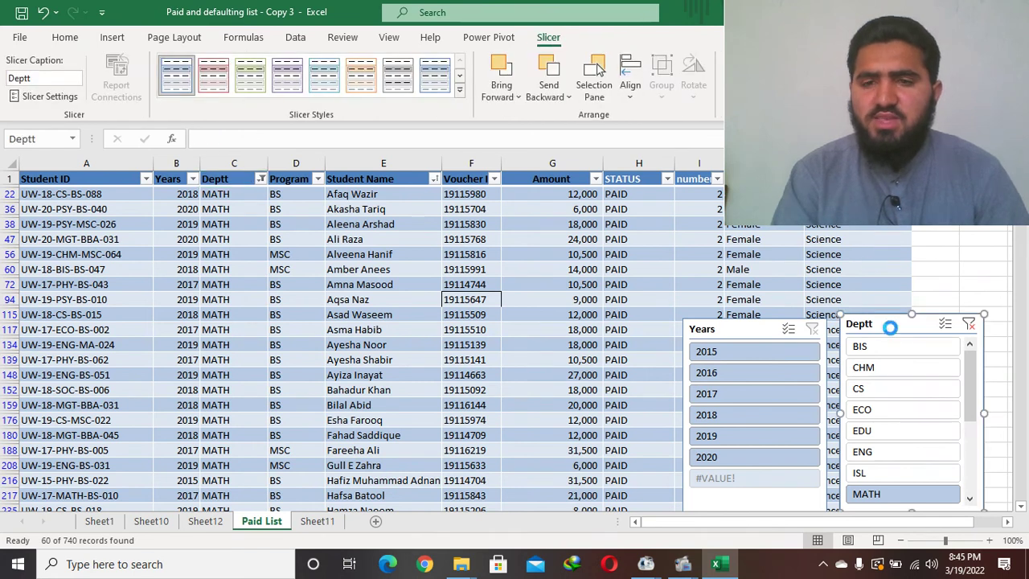
key(Delete)
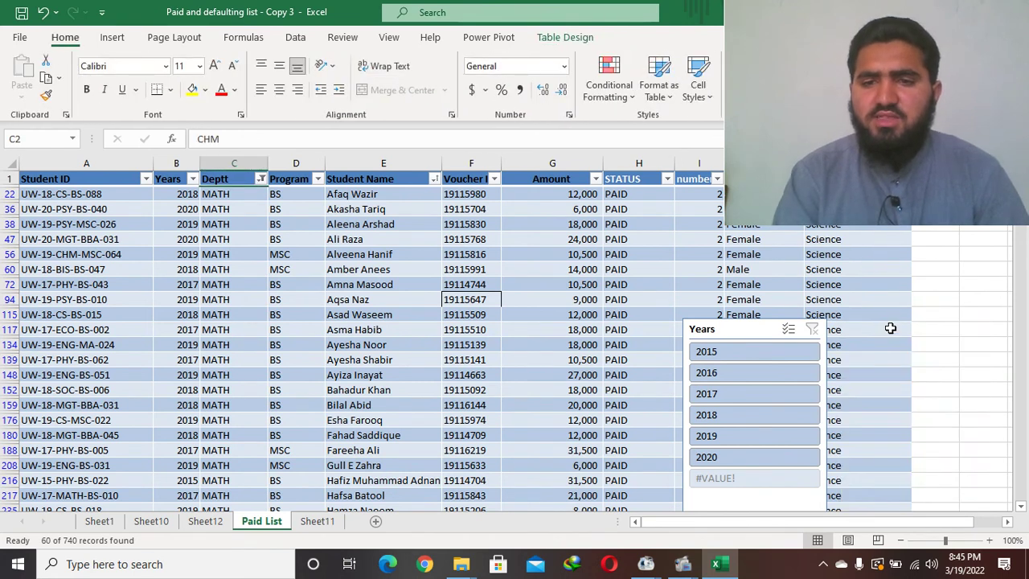
click(735, 328)
key(Delete)
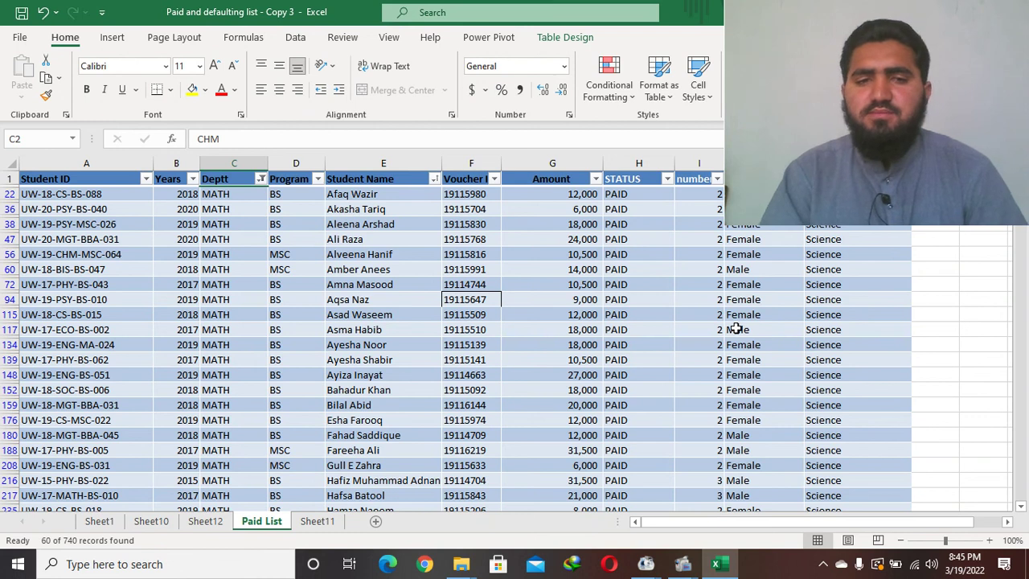